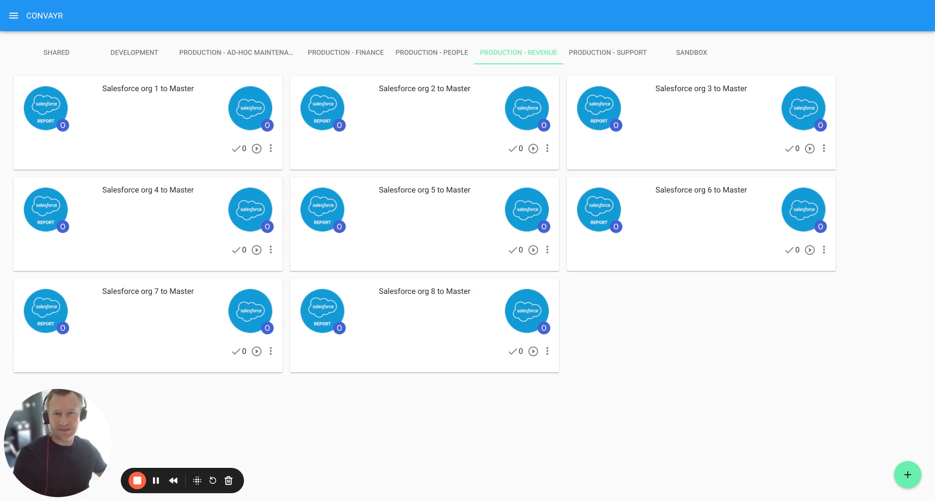
- Inspect the recycle bin for deleted connections, and return to the connections overview
left_click(13, 15)
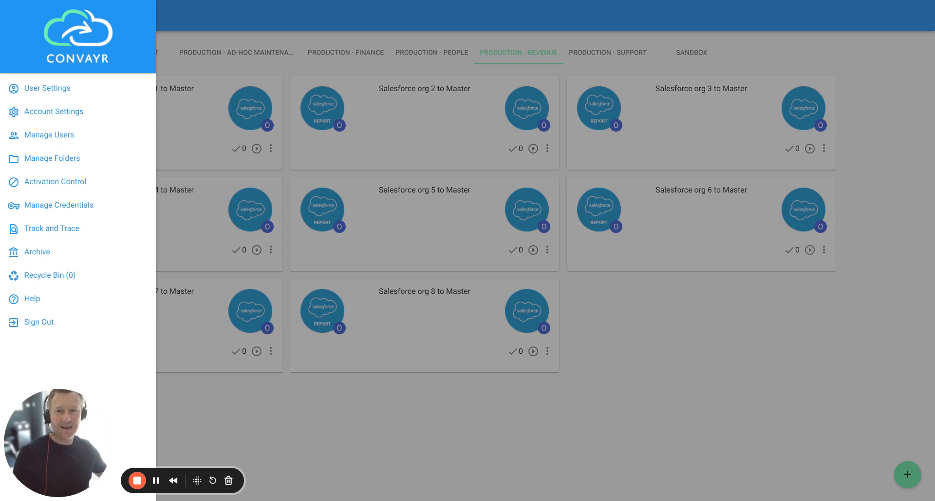
left_click(44, 278)
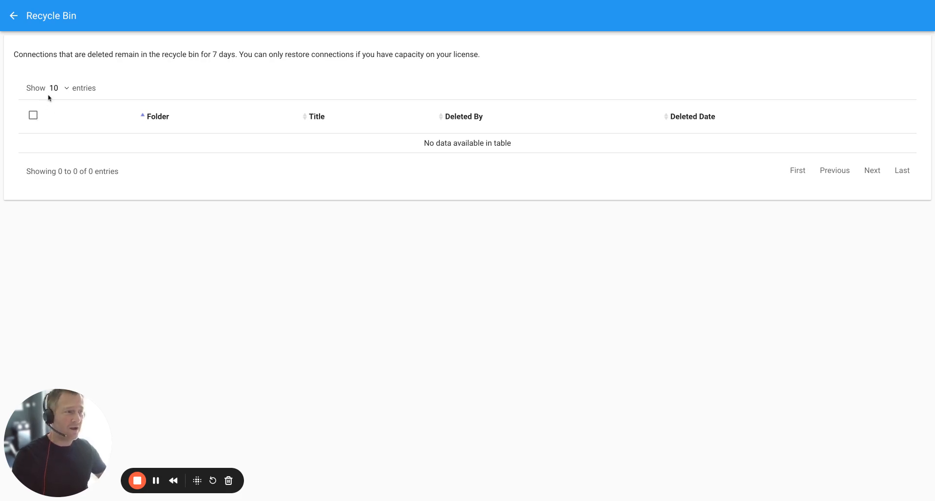
left_click(14, 17)
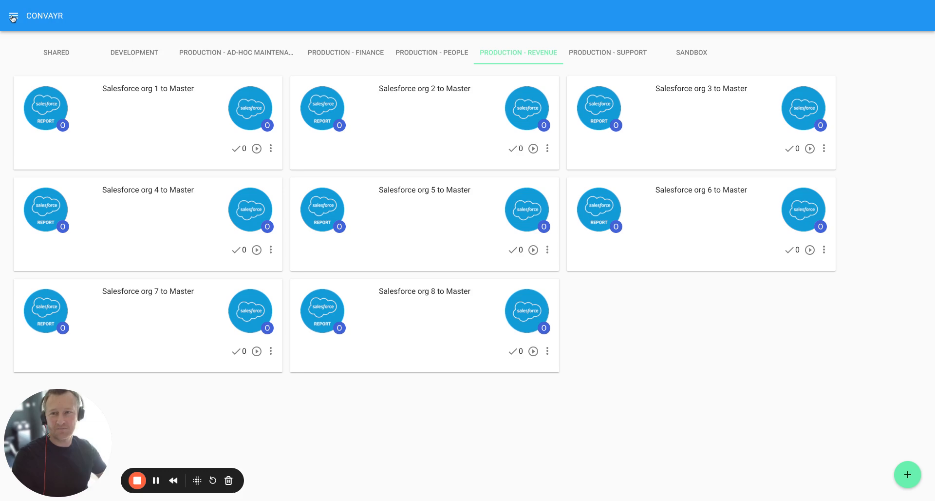
- Inspect the archived connections list, and return to the connections overview
left_click(14, 17)
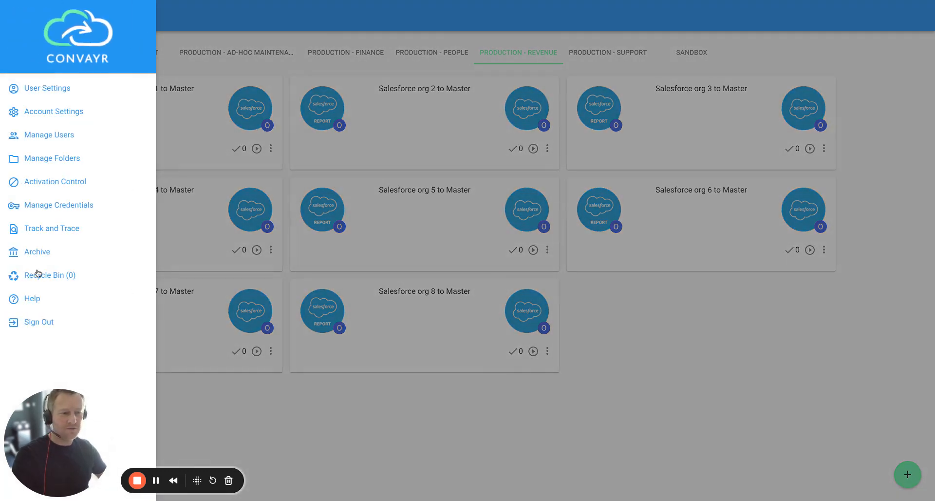
left_click(37, 252)
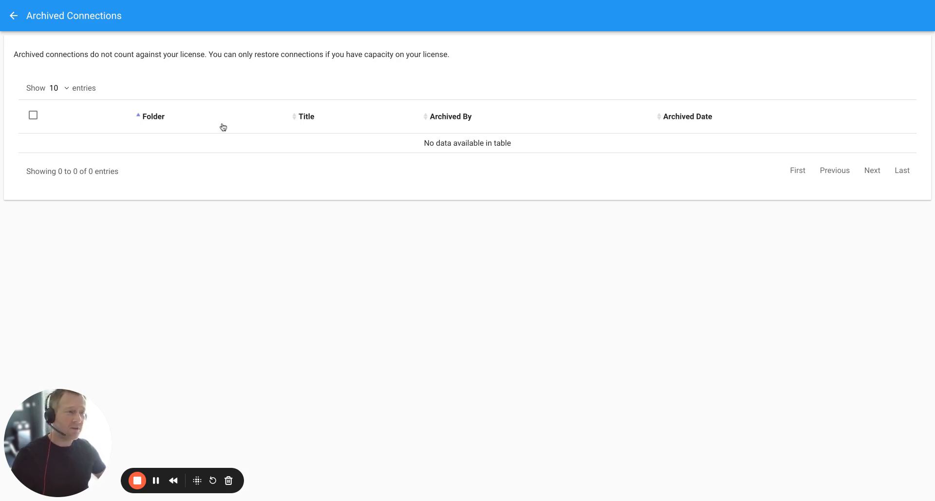
left_click(11, 17)
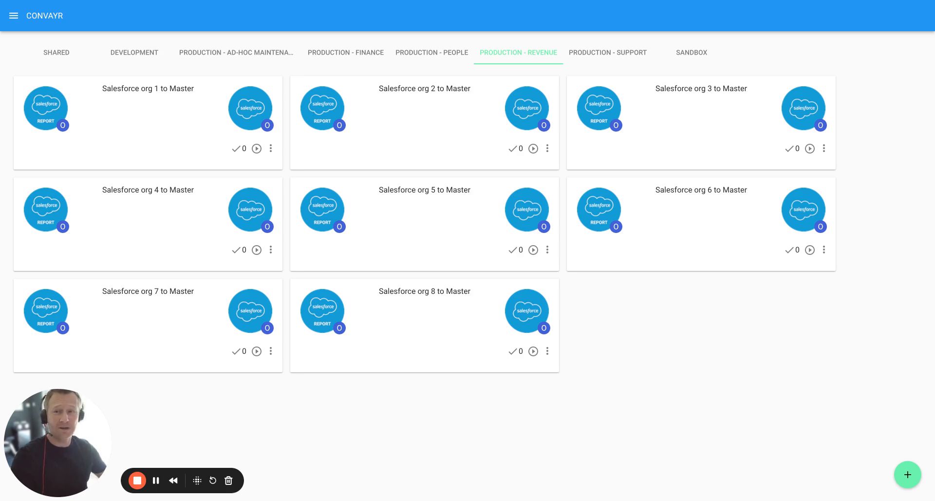
- Examine the Track and Trace search for jobs by target system id, and return to the overview
left_click(13, 16)
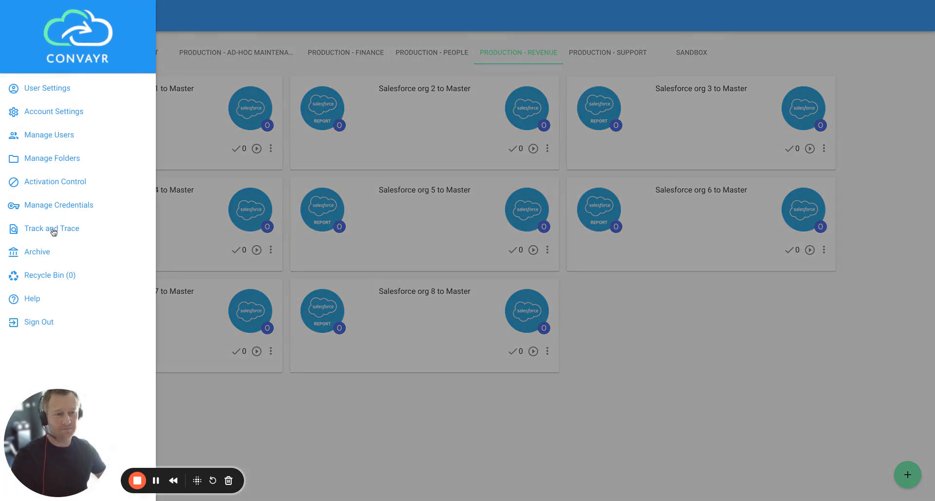
left_click(54, 231)
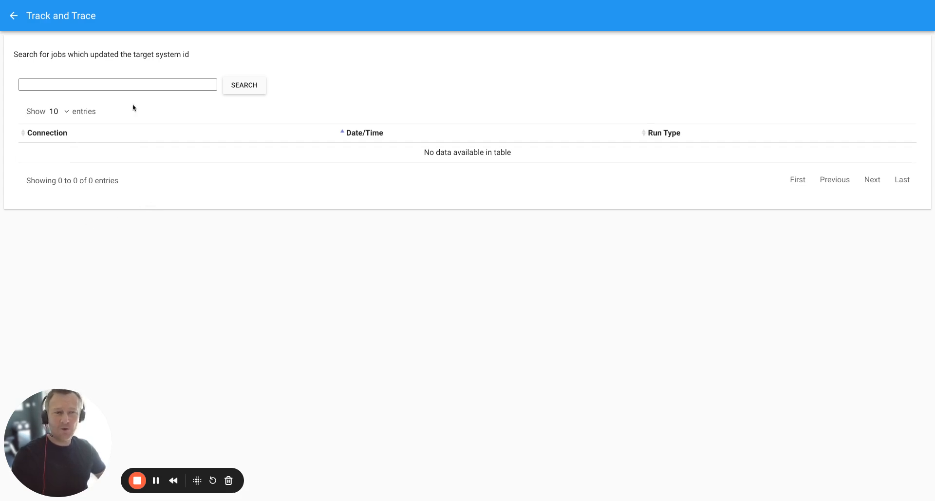
left_click(120, 86)
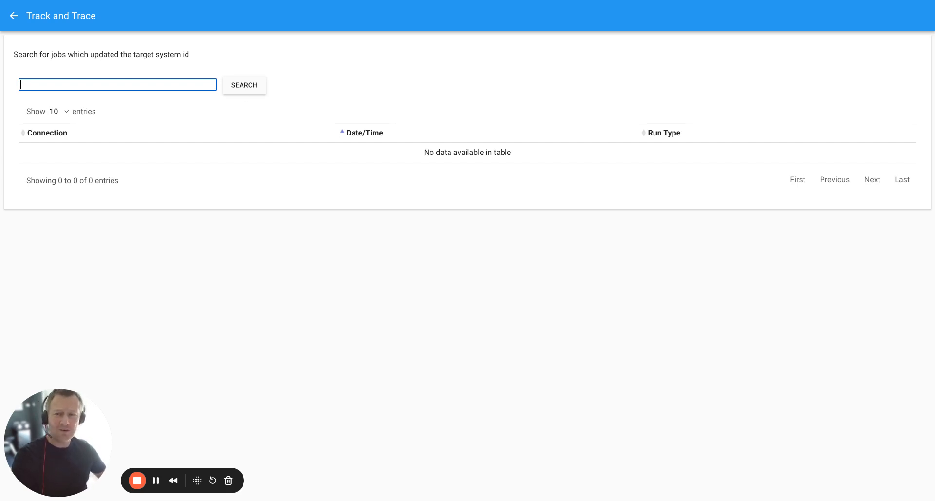
left_click(14, 17)
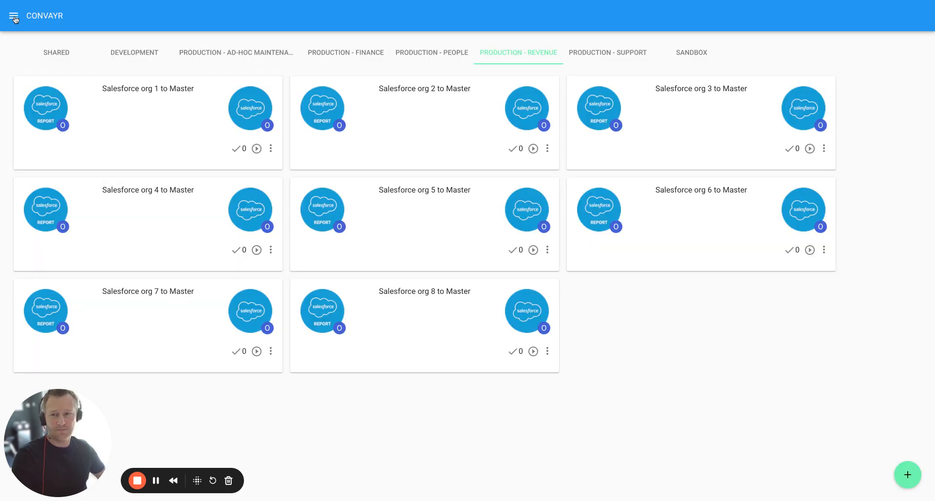
- Examine the system credentials list and the first Google Drive credential's authorization and connection usage, and return to the overview
left_click(13, 17)
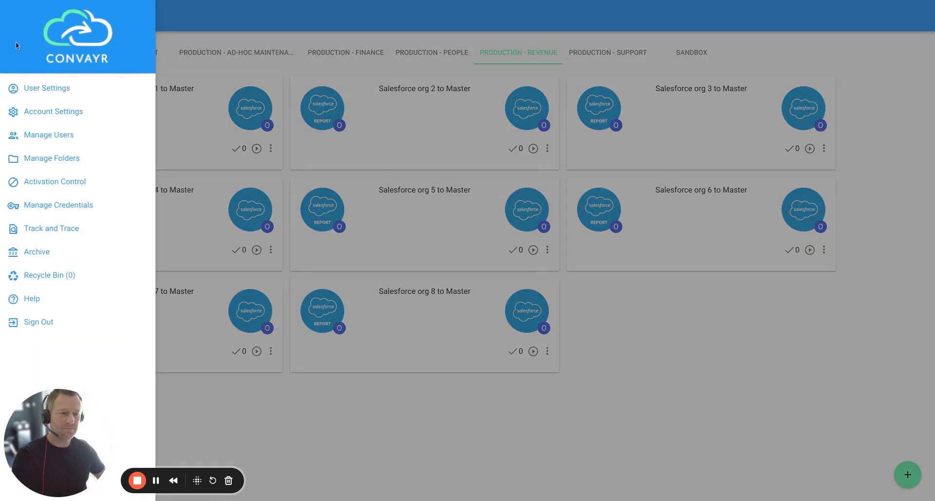
left_click(48, 205)
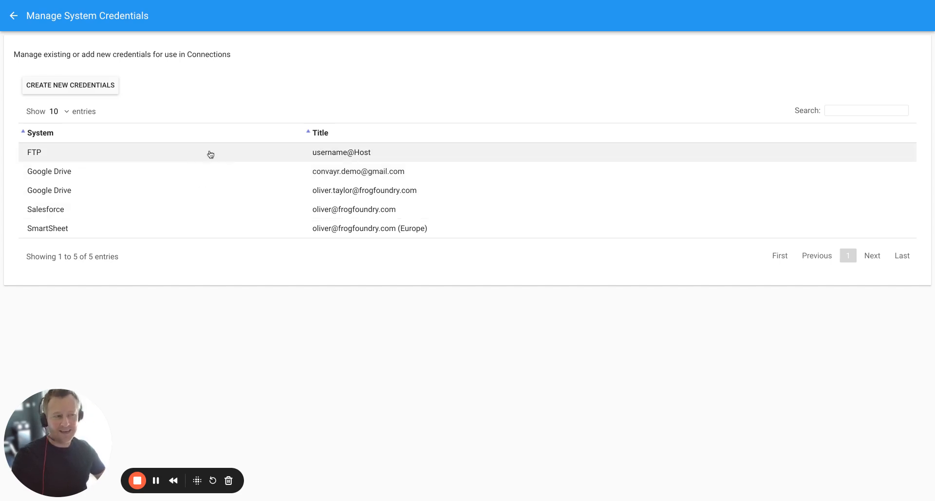
left_click(334, 176)
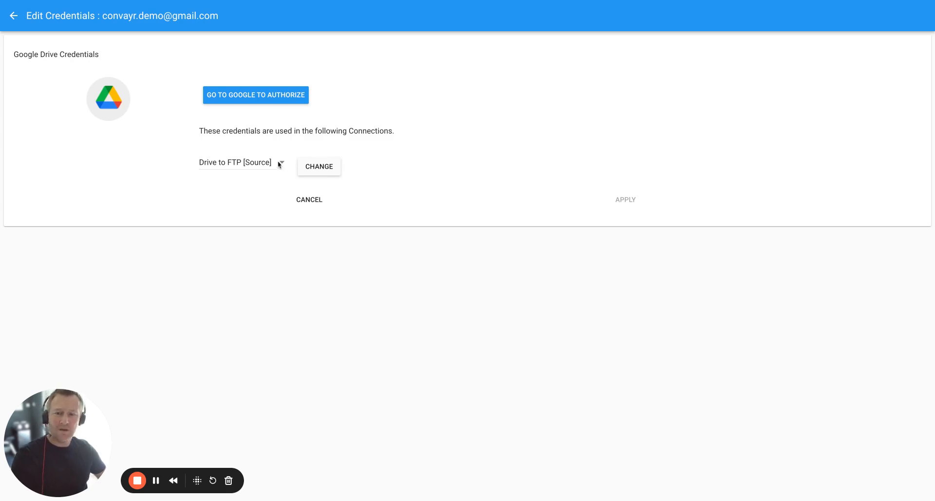
left_click(14, 19)
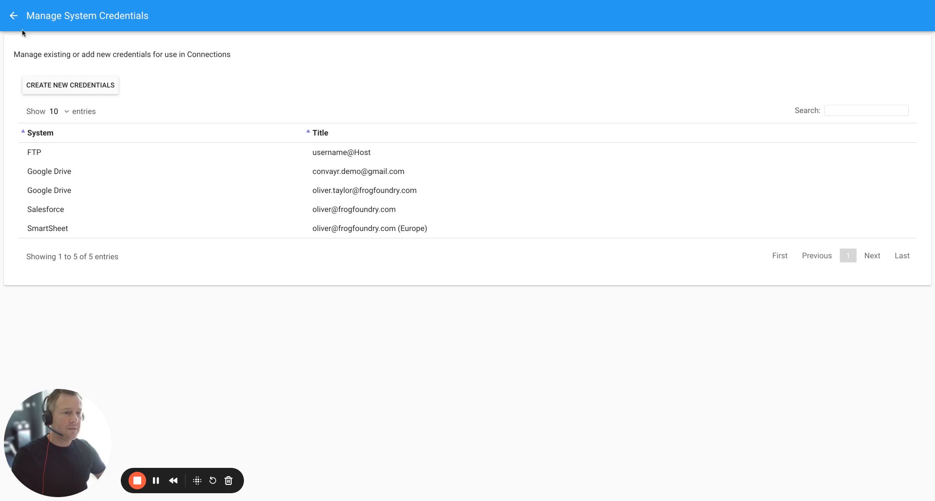
left_click(14, 18)
- Review the schedule, duration and connection assignment of the "Block activation on Wednesday Lunchtime" activation blocker, and return to the overview
left_click(13, 15)
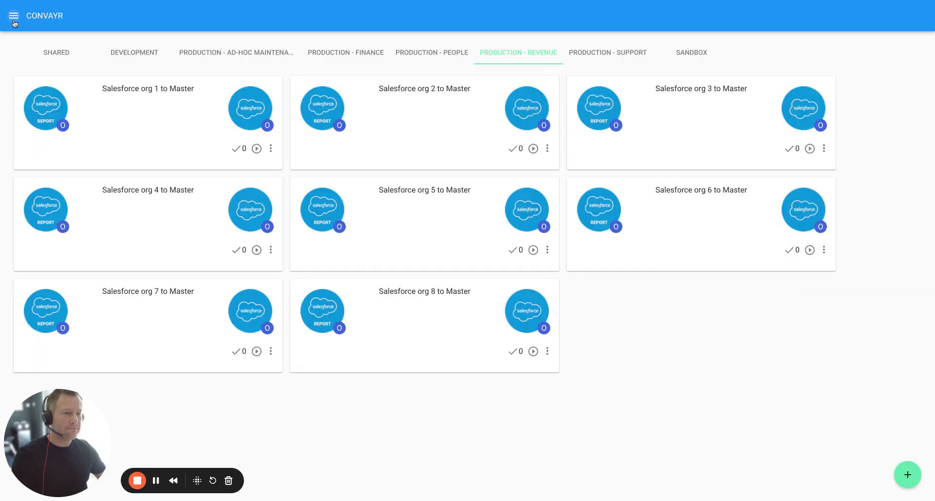
left_click(59, 182)
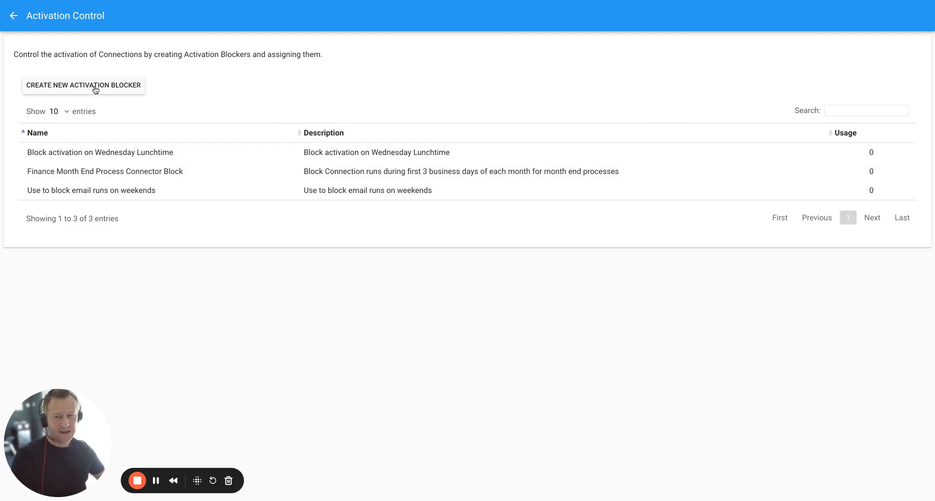
left_click(110, 157)
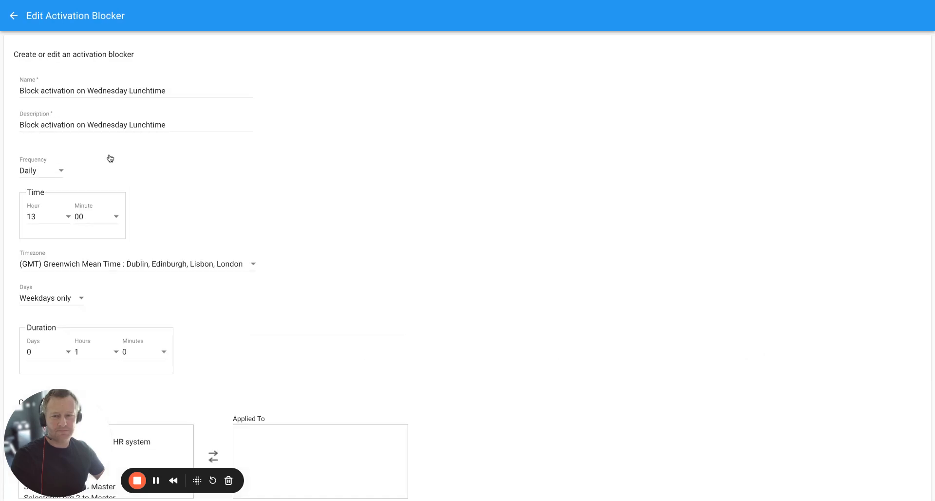
scroll(203, 160, "down", 2)
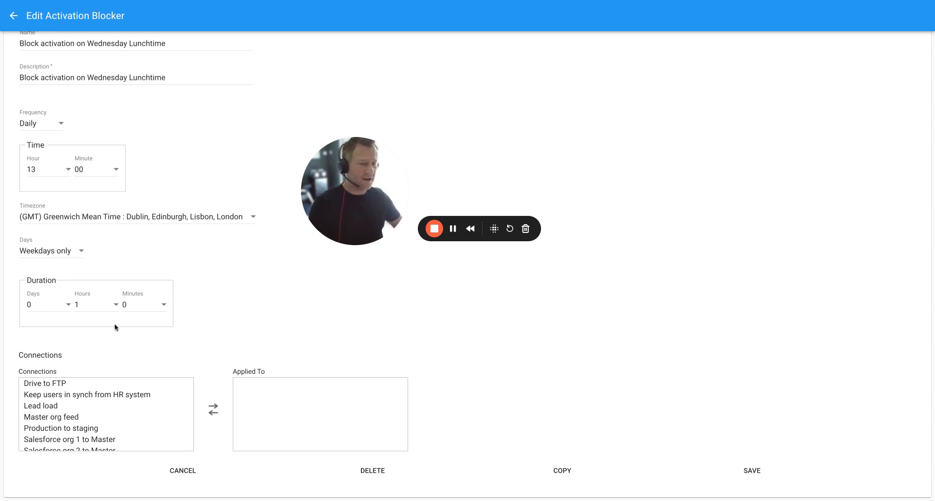
scroll(109, 317, "down", 1)
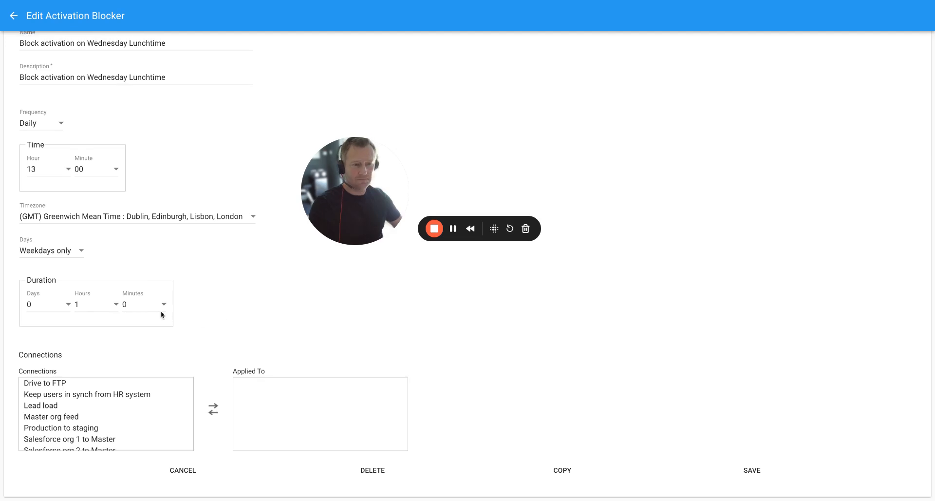
scroll(146, 315, "up", 2)
scroll(98, 272, "down", 1)
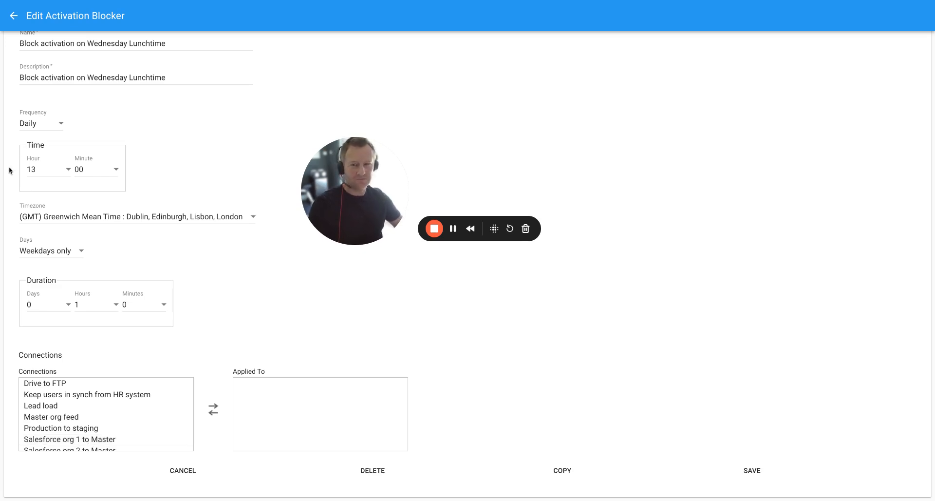
left_click(14, 16)
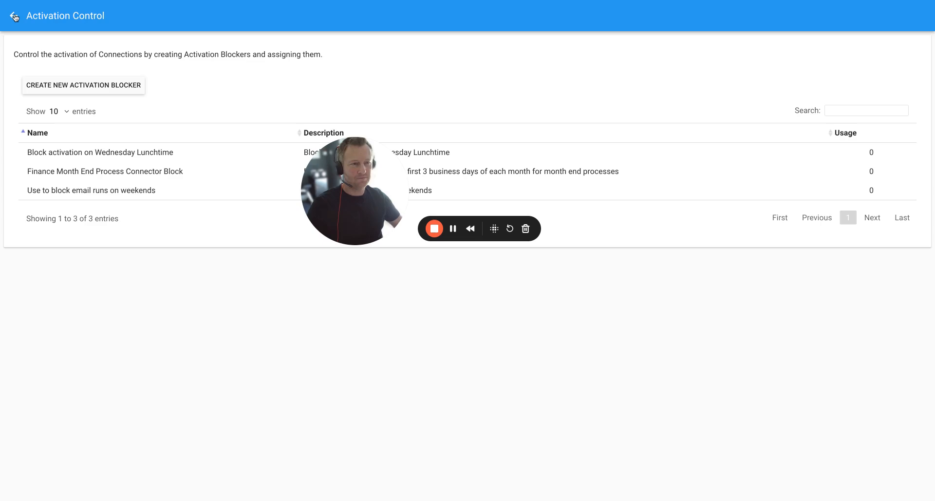
left_click(14, 17)
- Examine the Development folder's user access and connection assignments, and return to the folder list
left_click(13, 17)
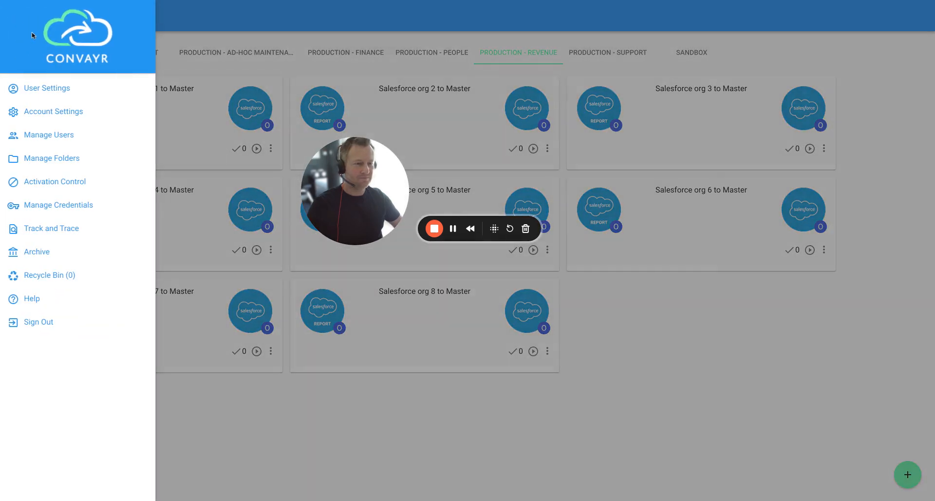
left_click(47, 159)
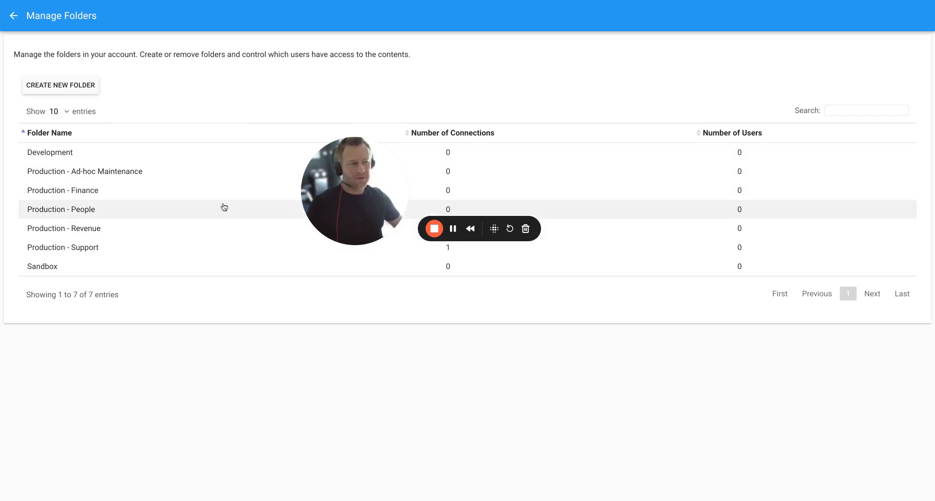
left_click_drag(357, 226, 57, 486)
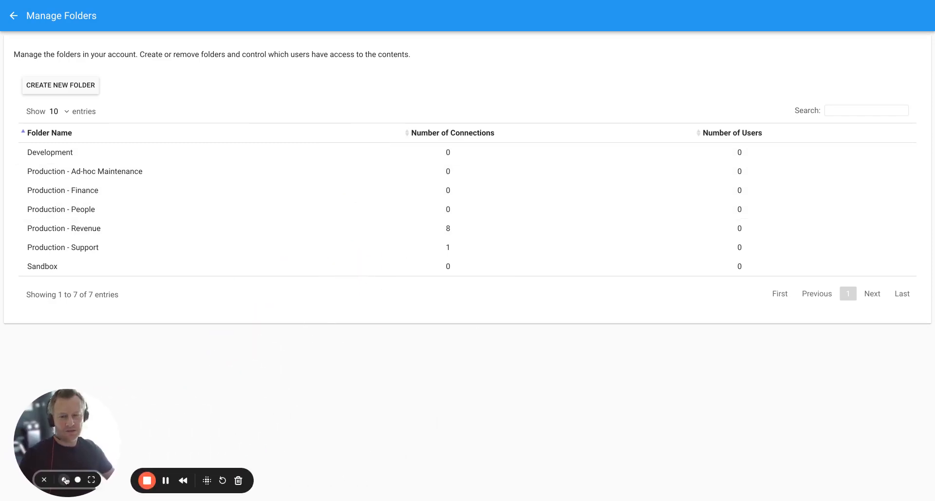
left_click(98, 157)
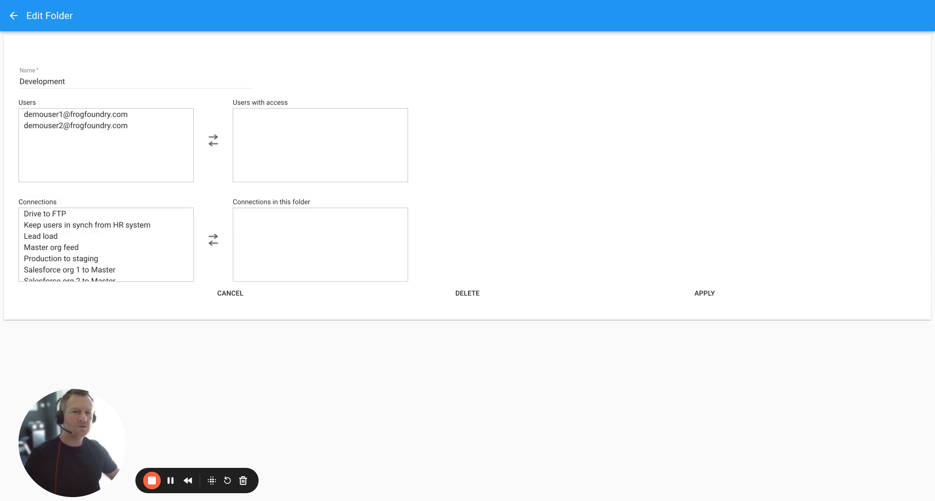
left_click(17, 19)
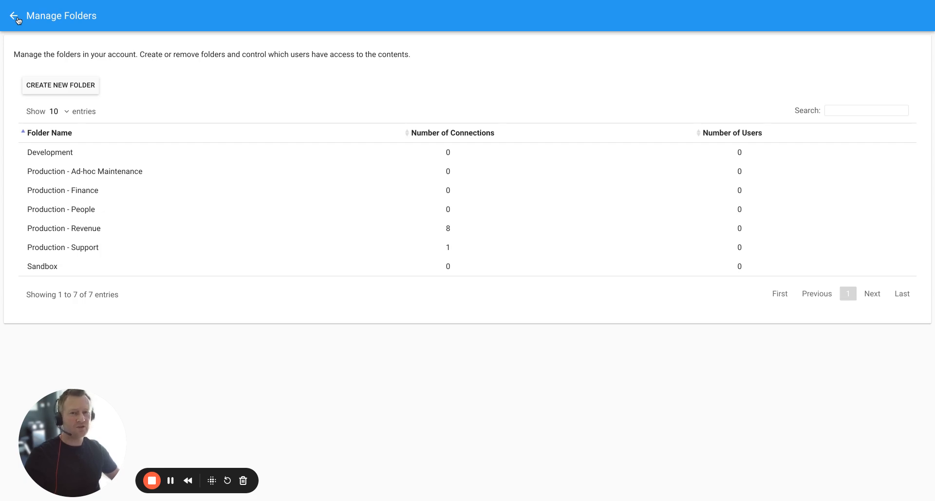
- View the blank form for creating a folder, and return to the overview without creating one
left_click(71, 88)
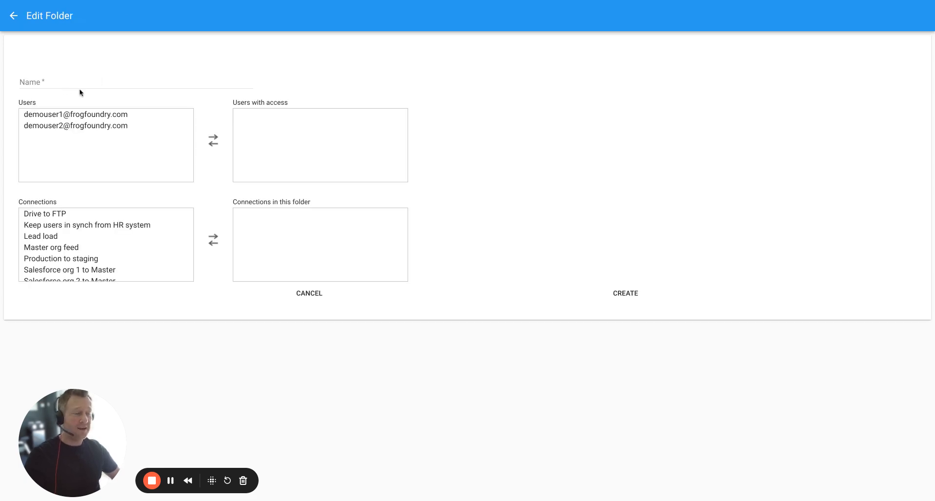
left_click(15, 18)
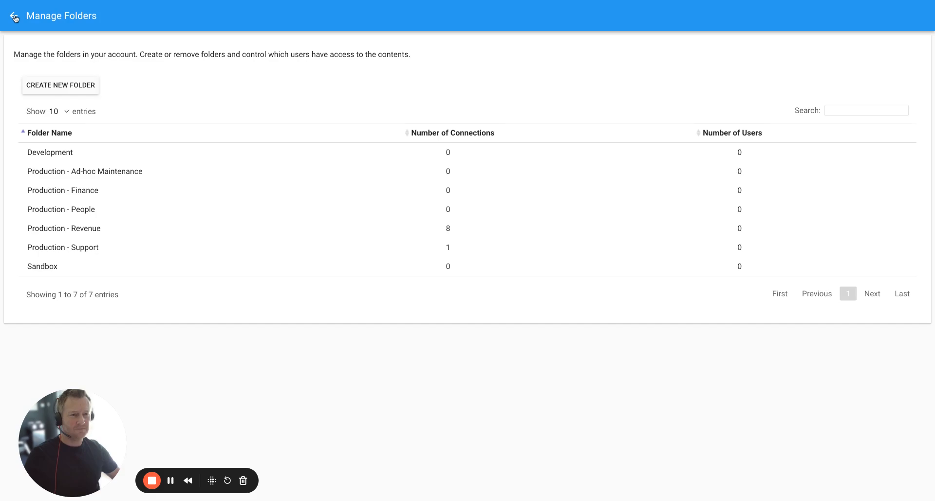
left_click(15, 18)
- Review the account's user list and the blank new-user form, and return to the overview without creating a user
left_click(14, 16)
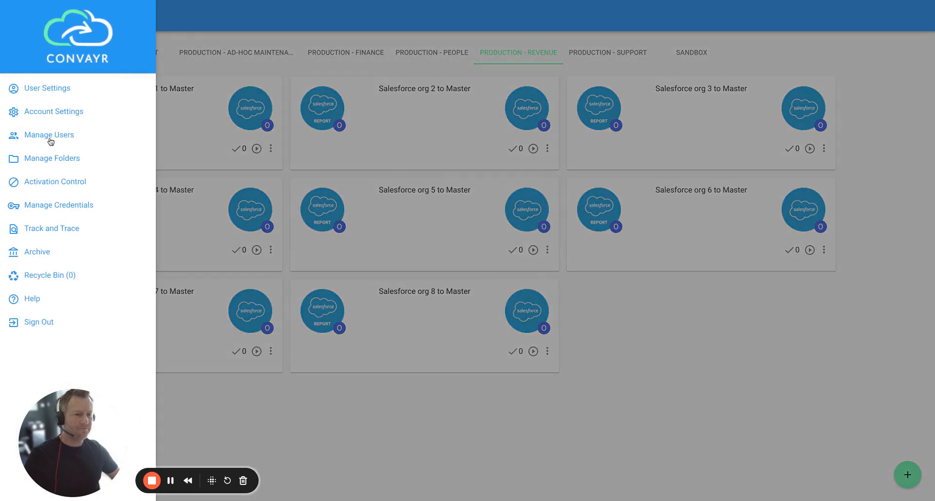
left_click(51, 141)
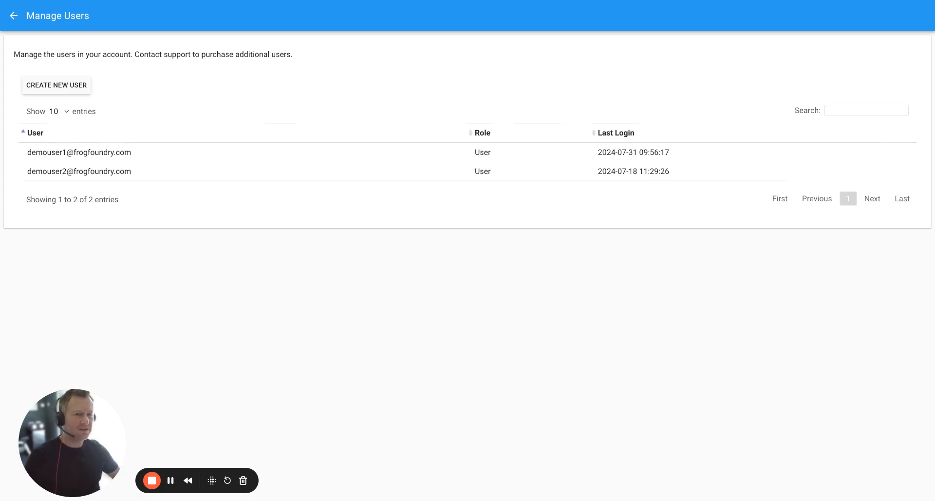
left_click(50, 95)
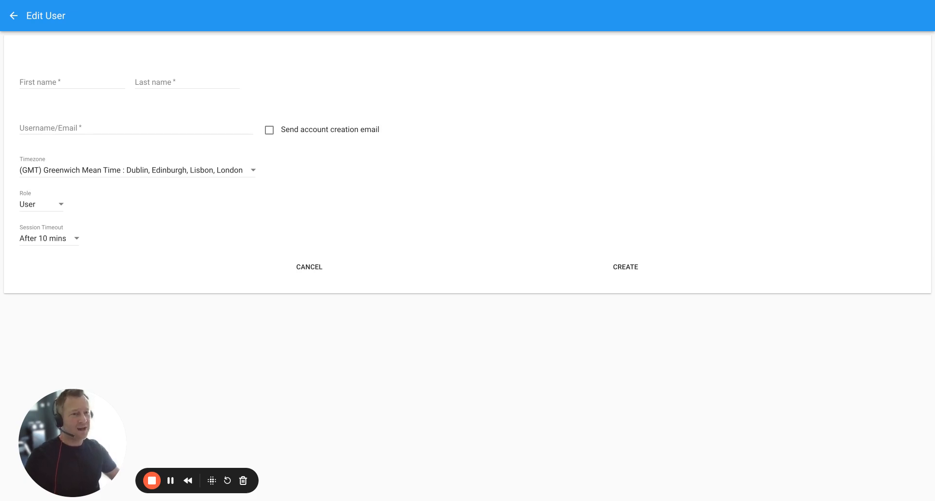
left_click(14, 16)
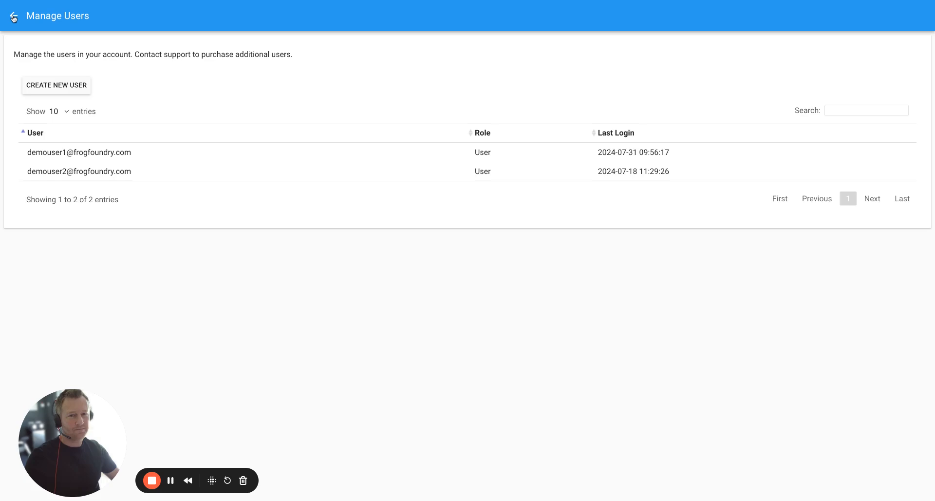
left_click(13, 17)
- Review the account's license, security and email automation settings and its Single Sign On settings, and reopen the main navigation
left_click(14, 16)
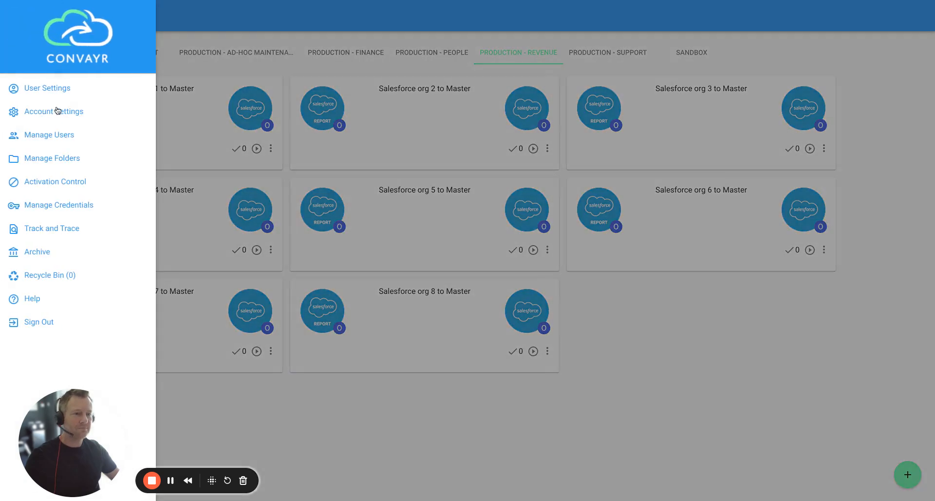
left_click(56, 112)
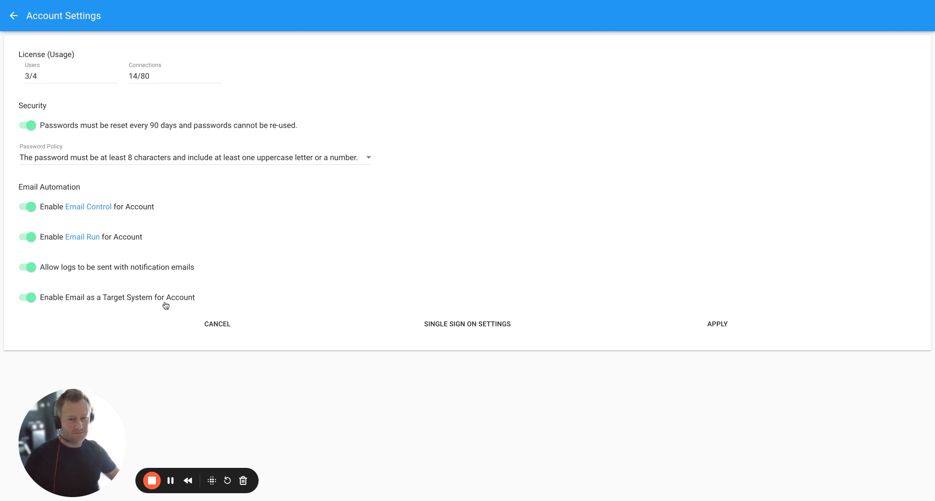
left_click(453, 329)
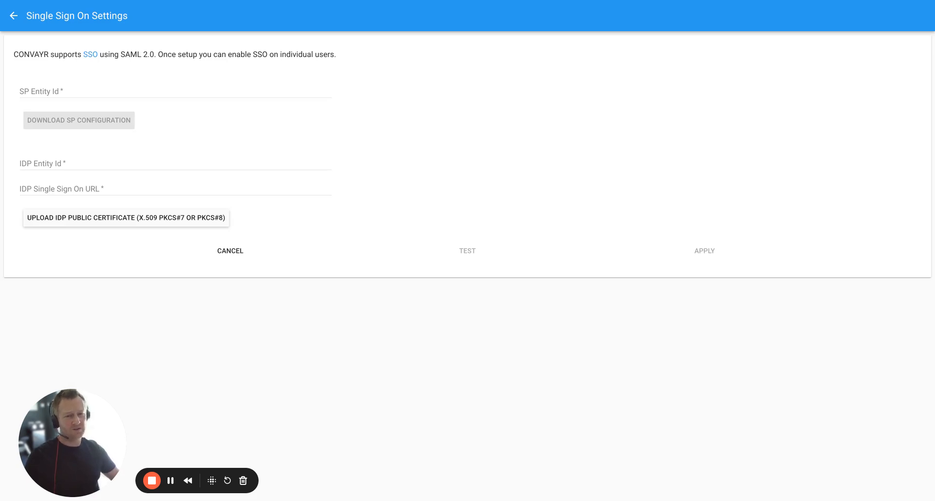
left_click(14, 18)
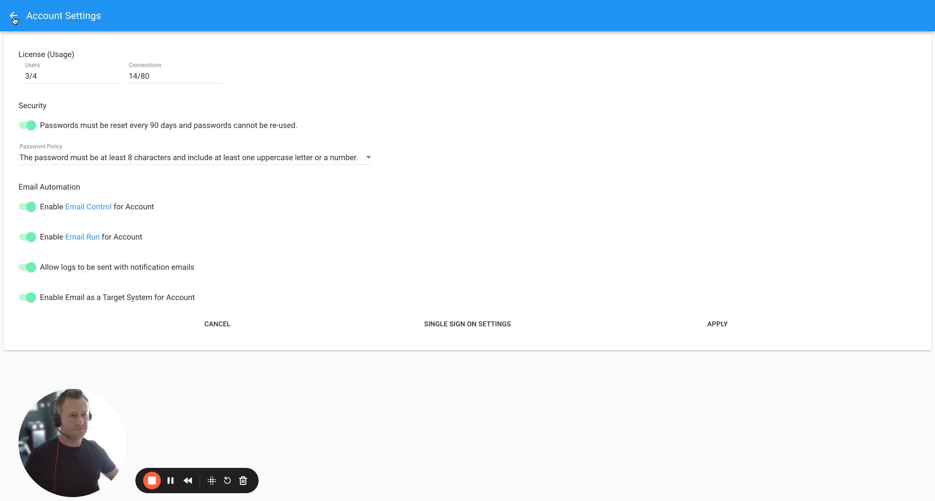
left_click(14, 17)
left_click(14, 18)
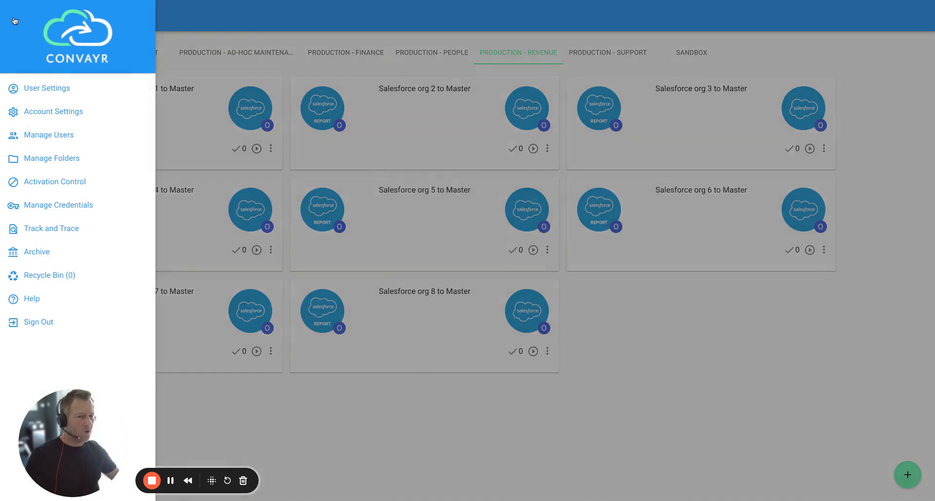